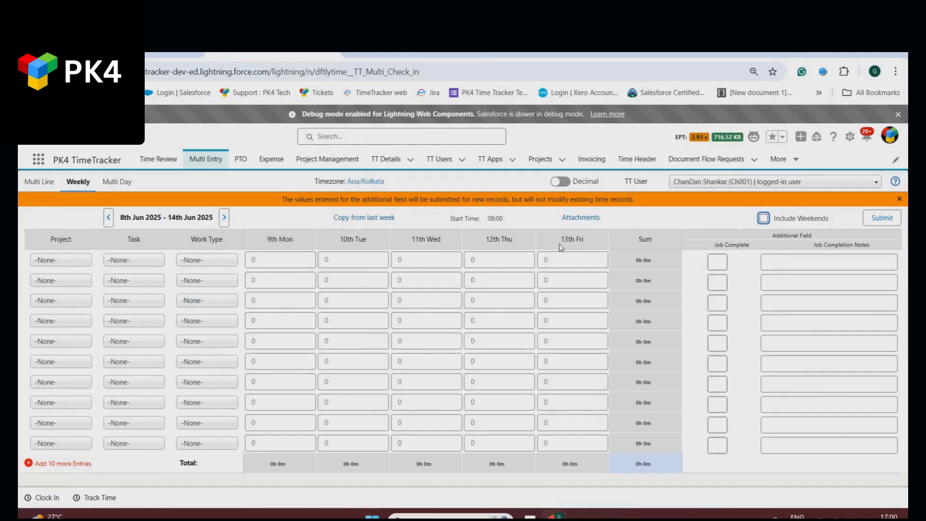
# Set the first timesheet row to project Elegant Motors, task HYBRID and work type Arithmancy
pyautogui.click(79, 261)
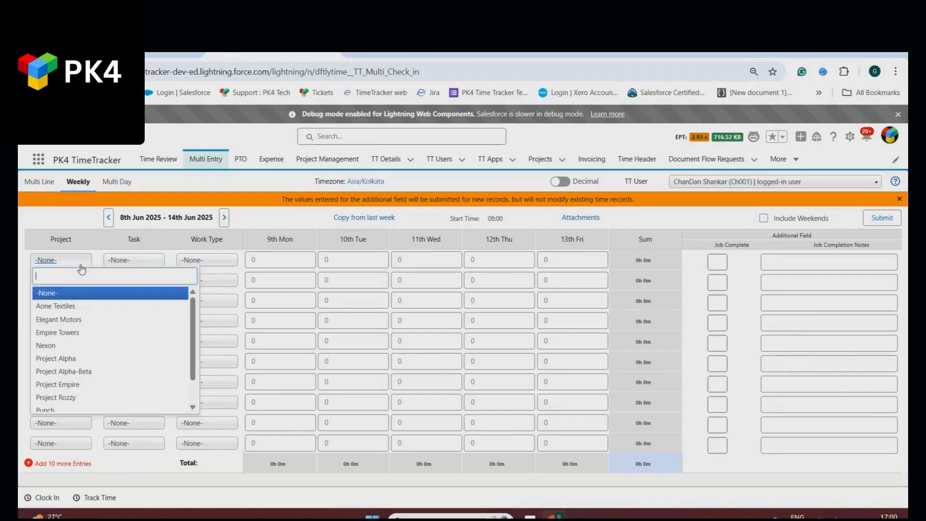
pyautogui.click(70, 321)
pyautogui.click(149, 260)
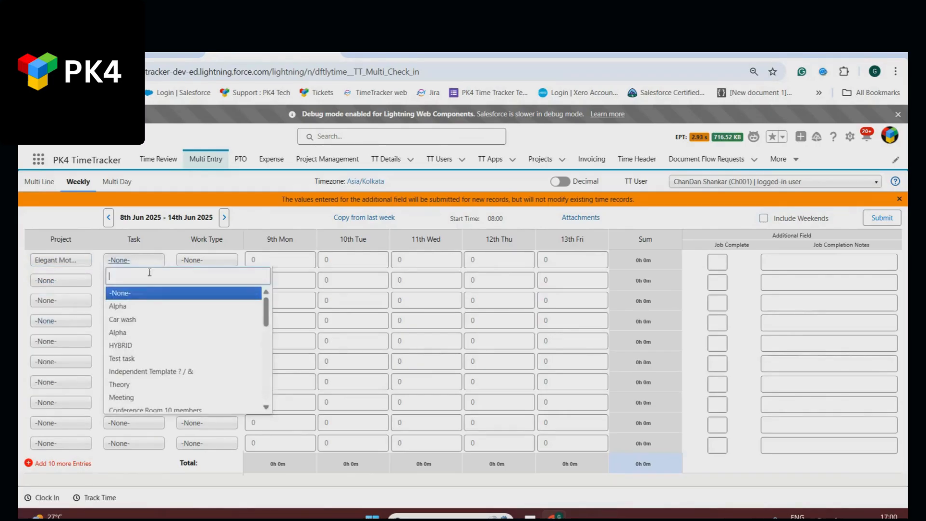
pyautogui.click(124, 346)
pyautogui.click(208, 261)
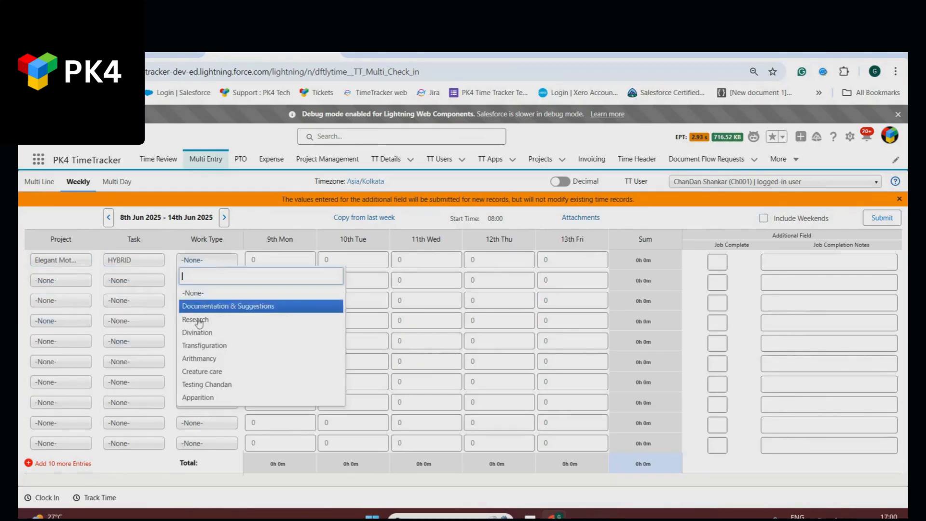
pyautogui.click(207, 360)
# Enter 2 hours for each weekday from 9th Mon to 13th Fri in the Elegant Motors HYBRID row
pyautogui.click(294, 262)
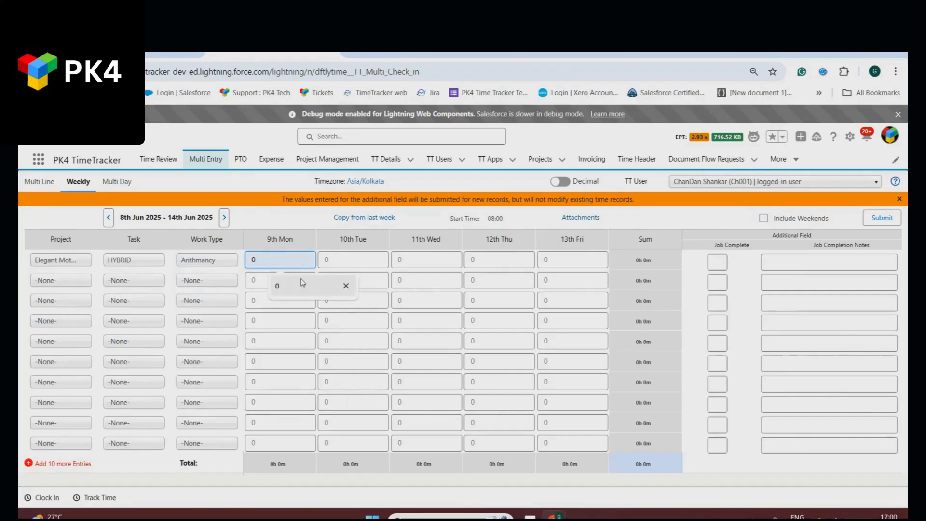
pyautogui.write('2')
pyautogui.click(356, 260)
pyautogui.write('2')
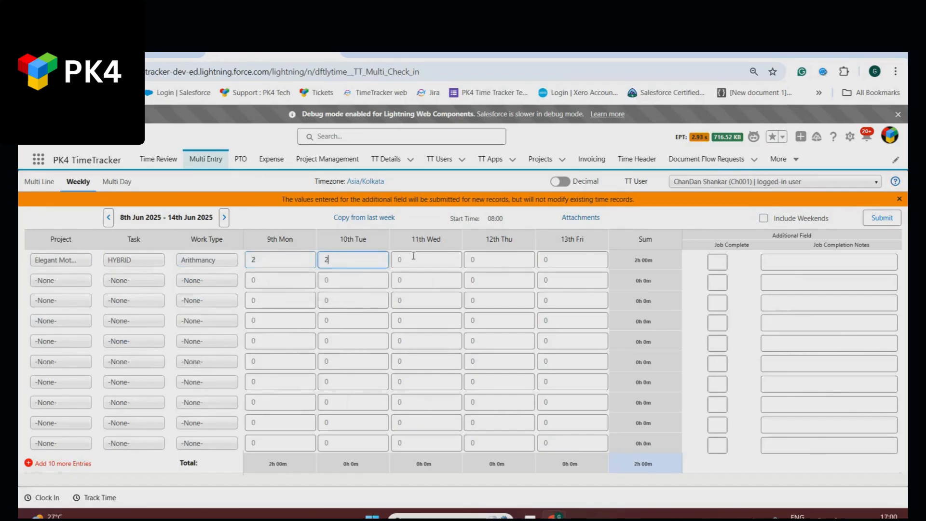
pyautogui.click(429, 261)
pyautogui.write('2')
pyautogui.click(484, 264)
pyautogui.write('2')
pyautogui.click(560, 260)
pyautogui.write('2')
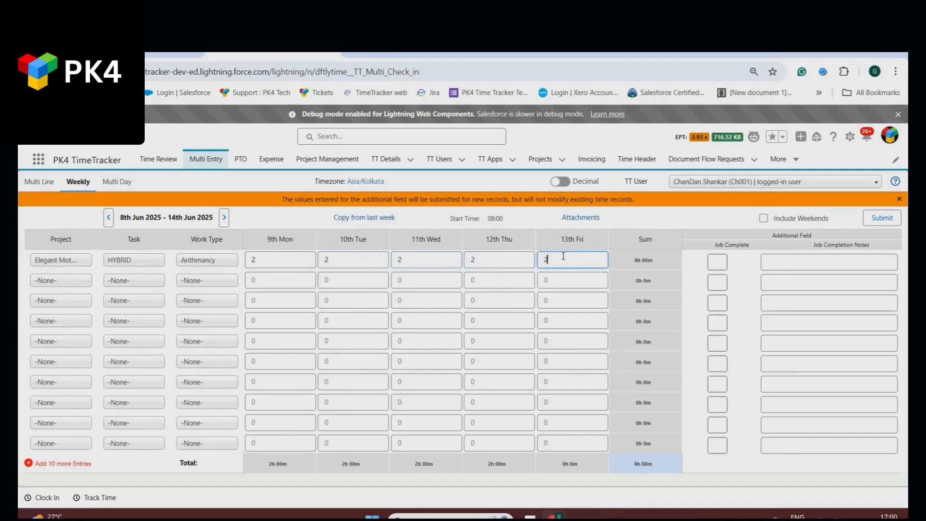
# Include the weekend days in the weekly grid and exclude them again
pyautogui.click(764, 220)
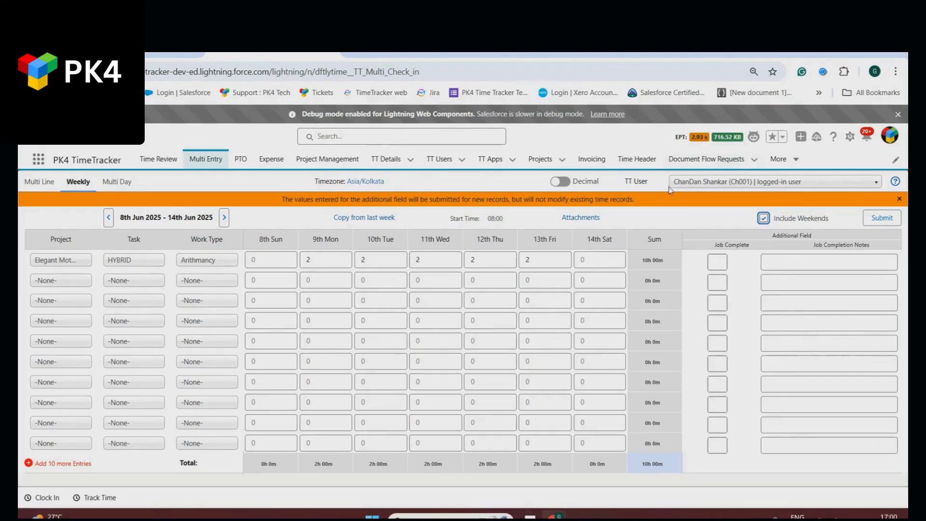
pyautogui.click(764, 218)
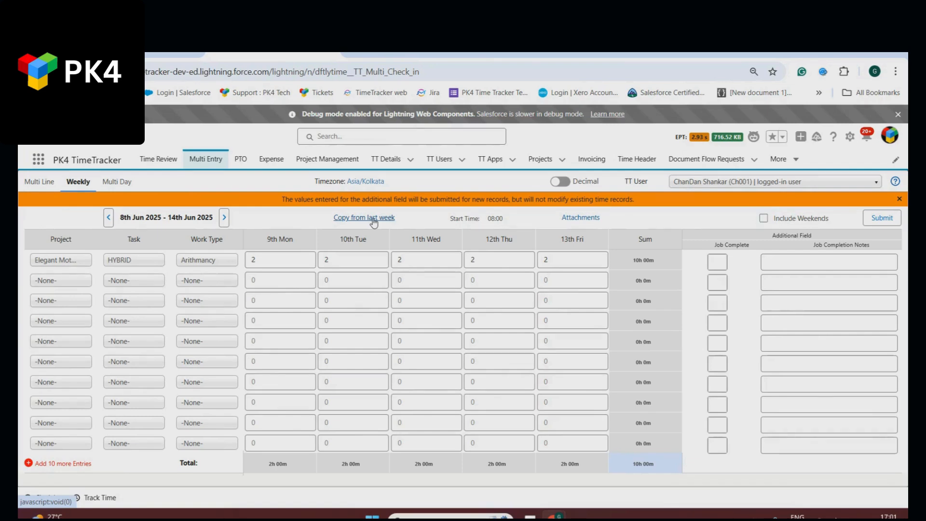
# Copy the time entries from last week into the current week and clear all the hours
pyautogui.click(373, 219)
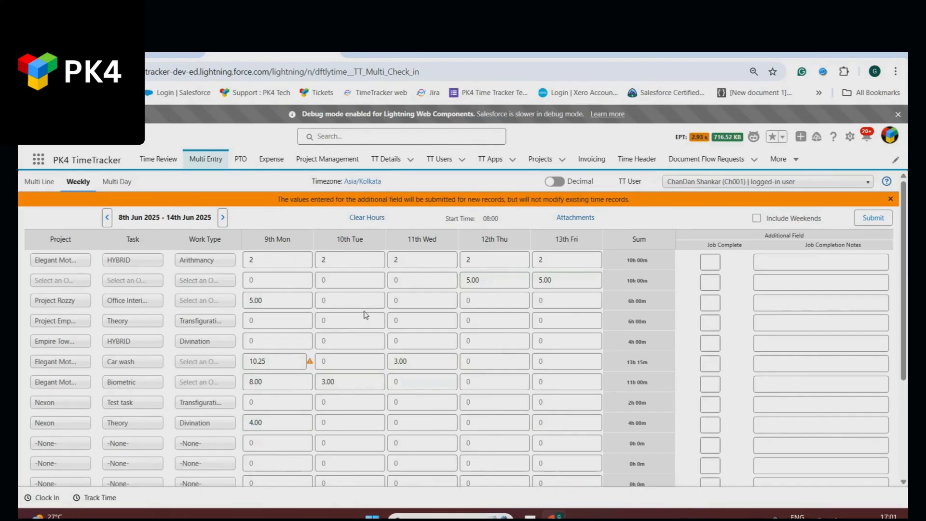
pyautogui.click(377, 221)
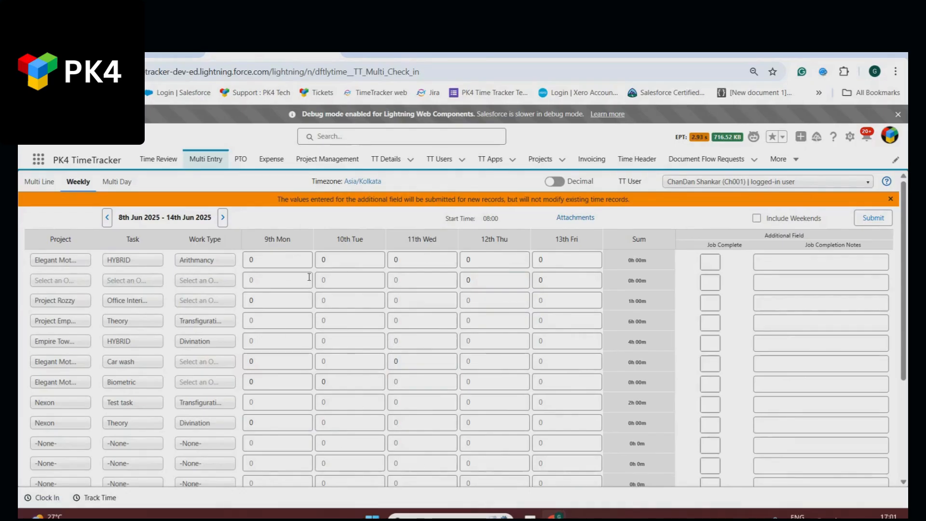
# Enter 2, 3, 1, 2 and 3 hours for Monday to Friday in the Elegant Motors HYBRID row
pyautogui.click(298, 259)
pyautogui.write('2')
pyautogui.press('Tab')
pyautogui.write('3')
pyautogui.press('Tab')
pyautogui.write('1')
pyautogui.press('Tab')
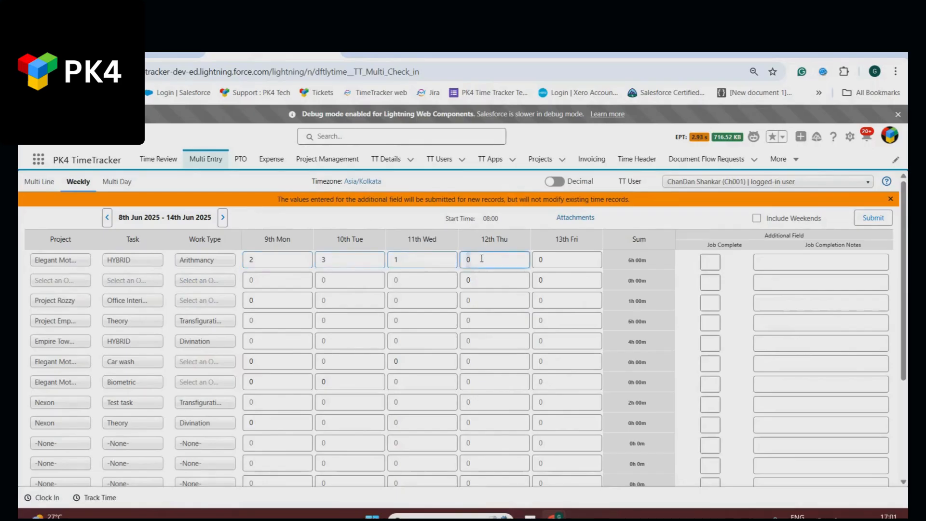
pyautogui.write('2')
pyautogui.press('Tab')
pyautogui.write('3')
# Enter 2 hours for Monday and 3 hours for Tuesday in the second row and submit the timesheet
pyautogui.click(298, 275)
pyautogui.write('2')
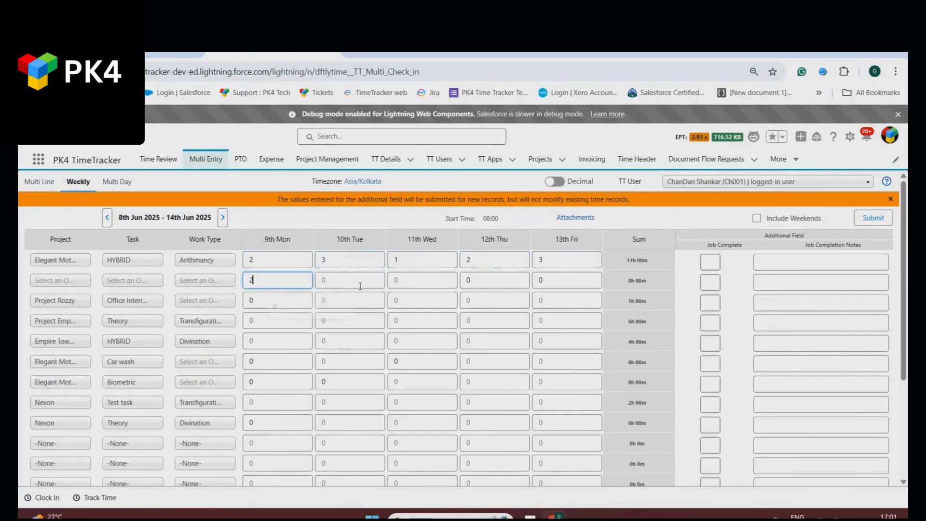
pyautogui.press('Tab')
pyautogui.write('3')
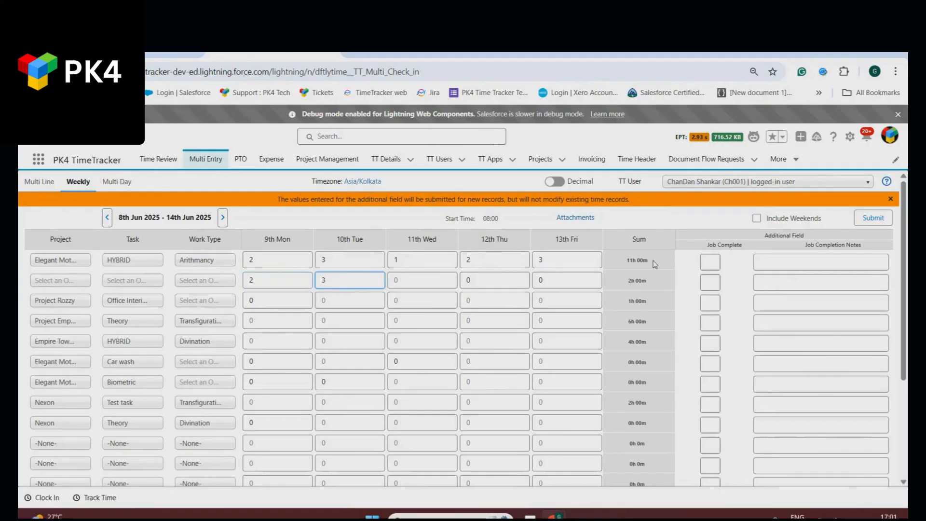
pyautogui.click(883, 221)
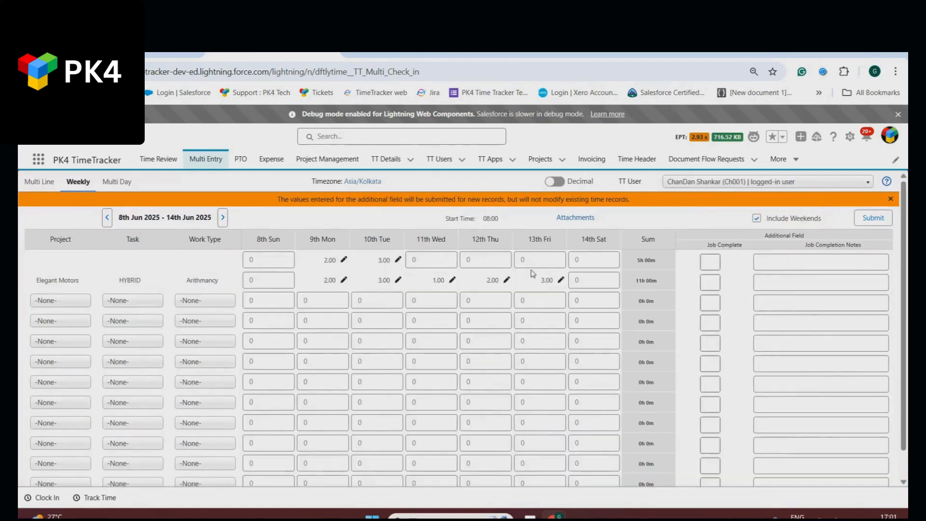
# Upload the file Falls 1.jfif from the Sample images folder as an attachment to the weekly timesheet
pyautogui.click(580, 219)
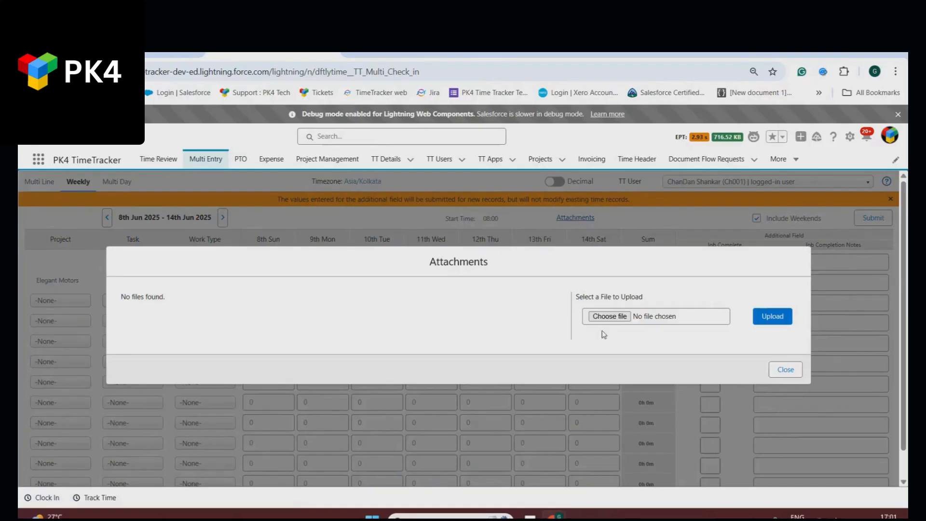
pyautogui.click(611, 318)
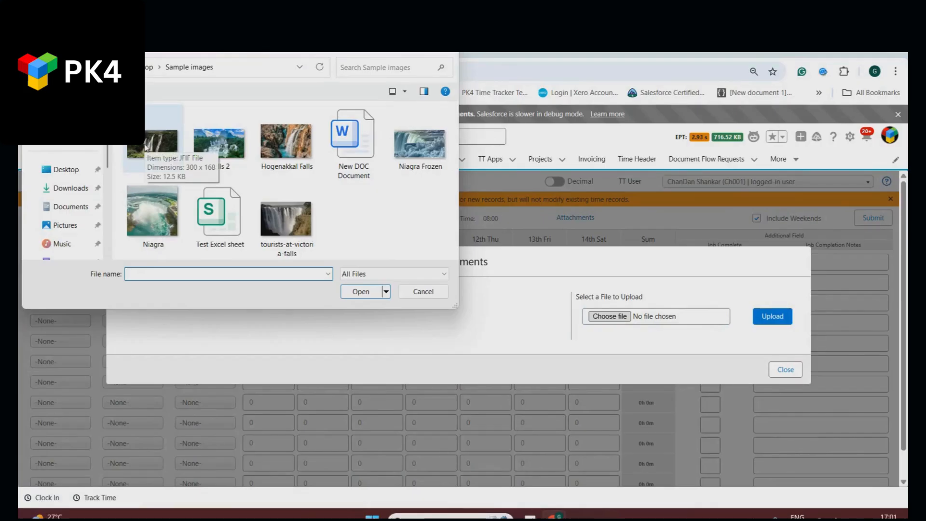
pyautogui.click(146, 147)
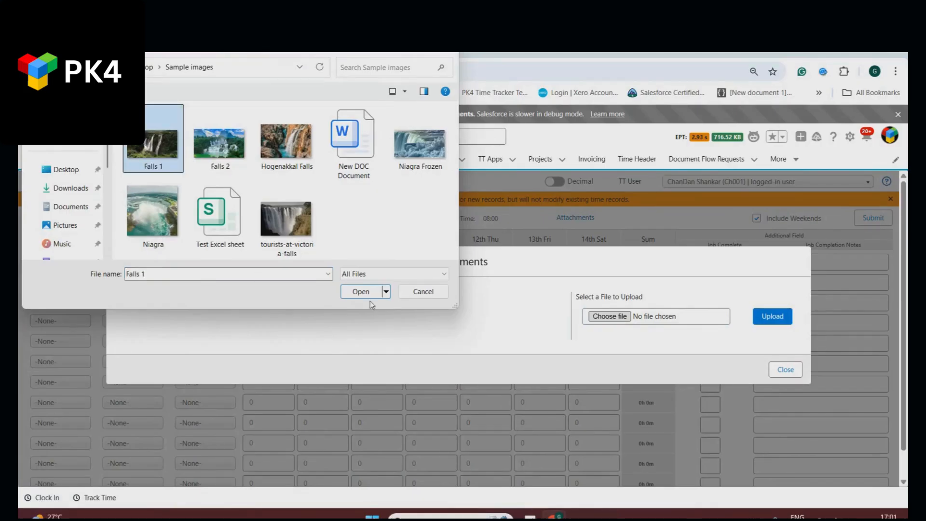
pyautogui.click(359, 293)
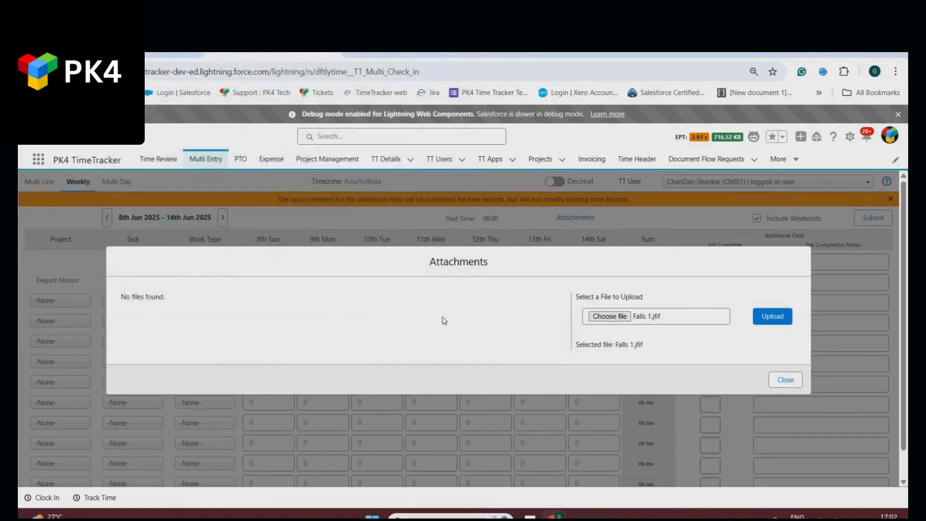
pyautogui.click(773, 319)
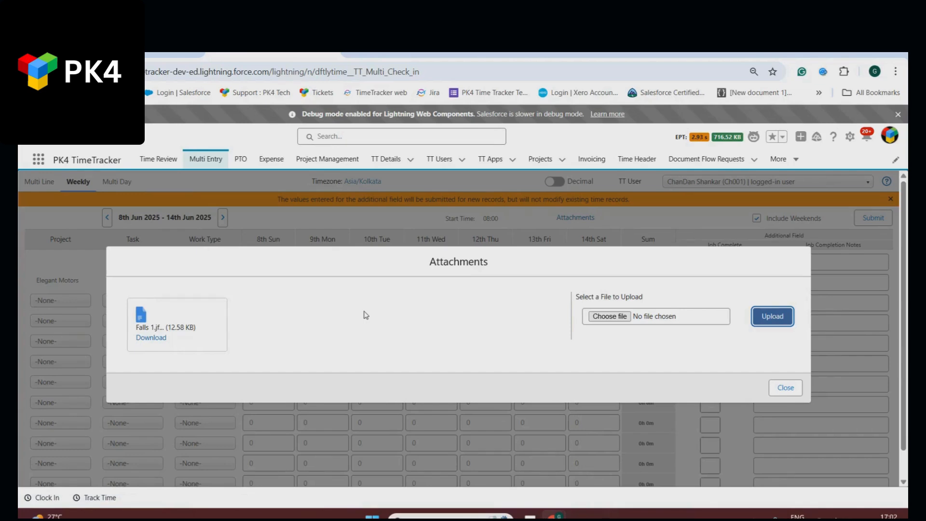
pyautogui.click(785, 387)
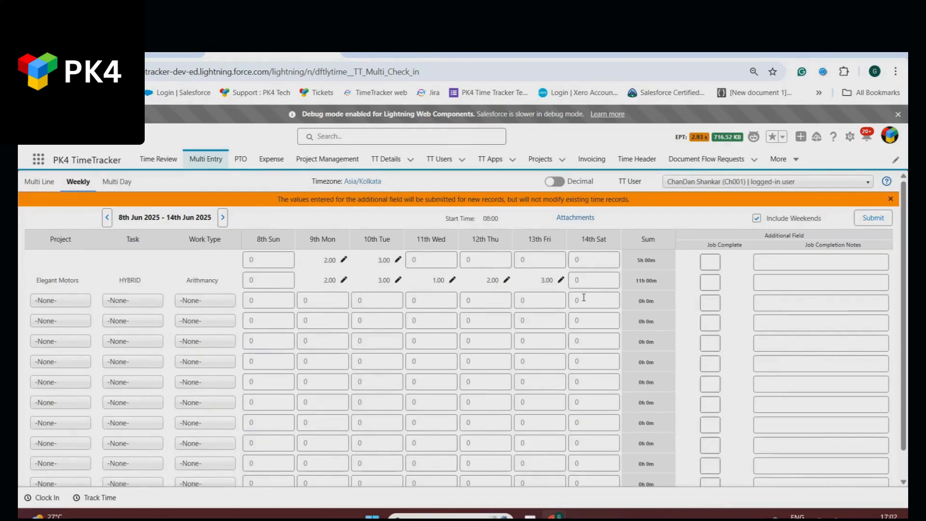
# Change the first row's 10 Jun 2025 time entry to 3.5 hours and save it
pyautogui.click(399, 261)
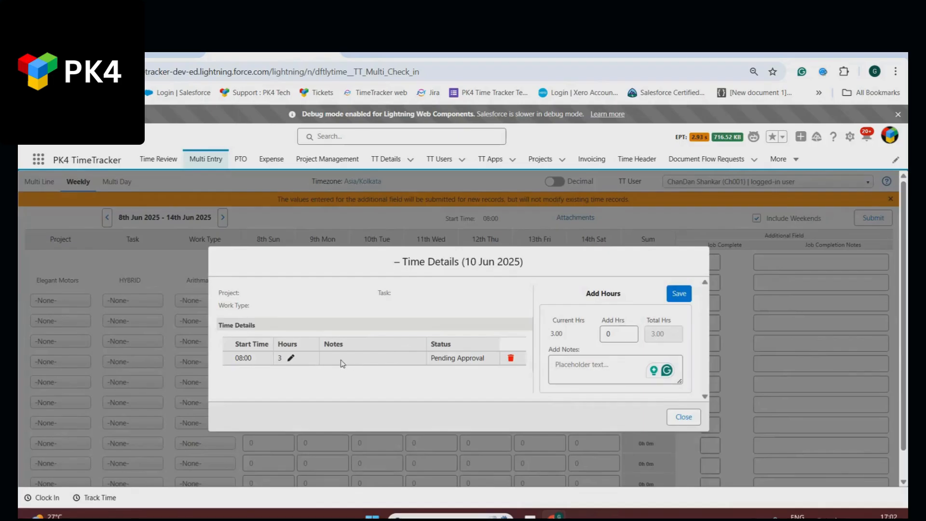
pyautogui.click(291, 359)
pyautogui.write('.25')
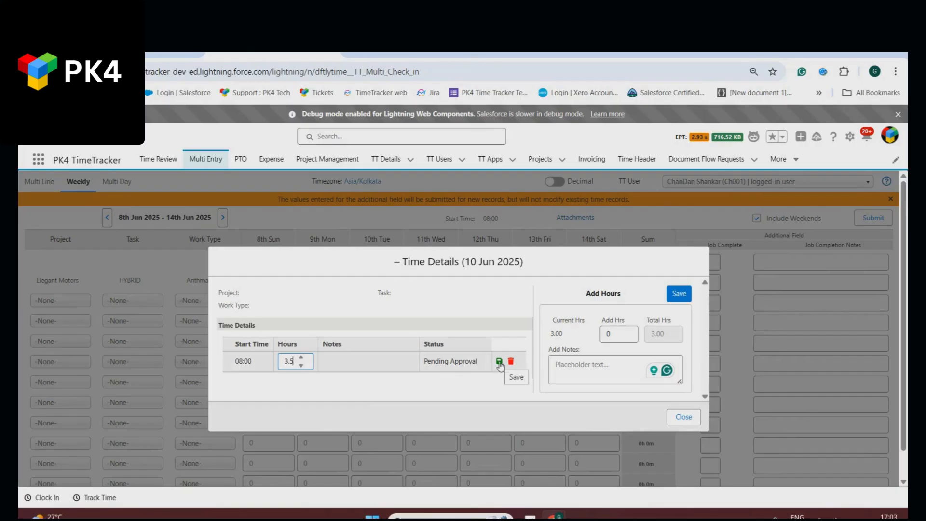
pyautogui.click(499, 362)
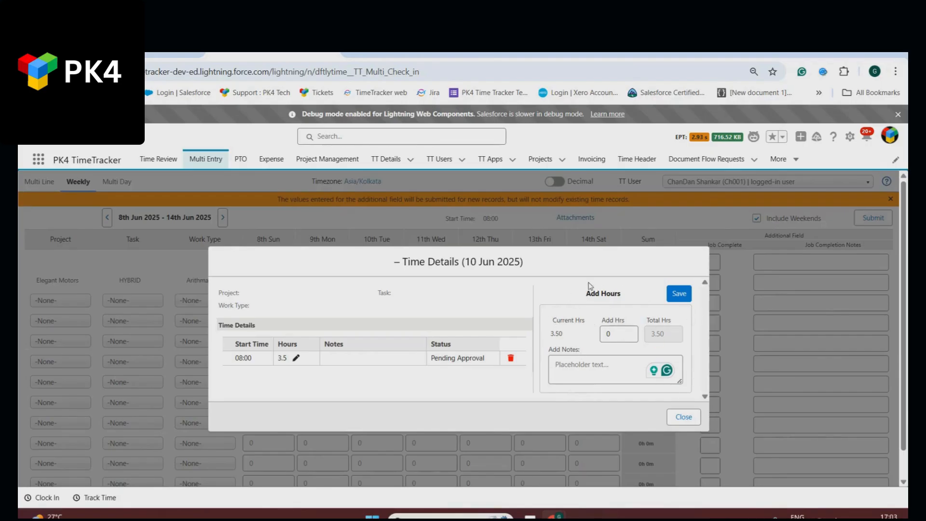
# Add 2 more hours to the first row's 10 Jun 2025 entry, save, and review its updated time details
pyautogui.click(626, 331)
pyautogui.click(626, 331)
pyautogui.click(680, 295)
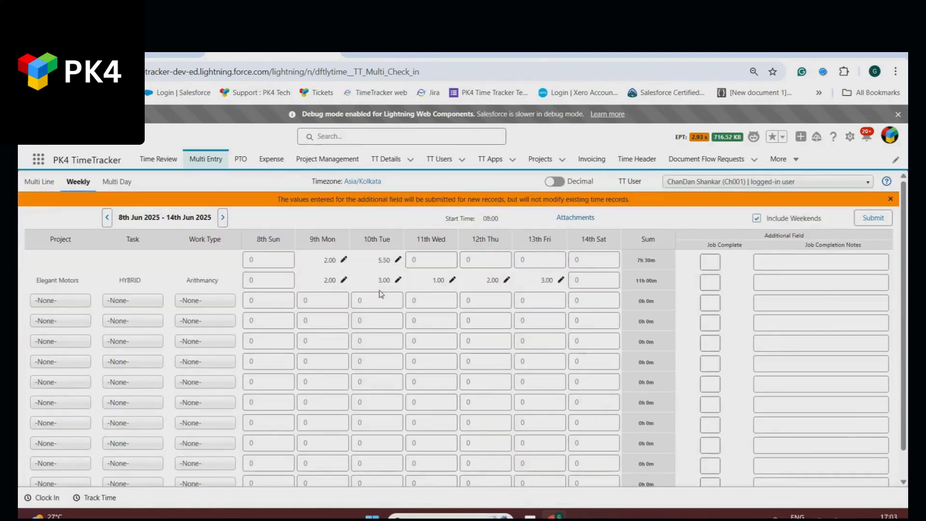
pyautogui.click(398, 260)
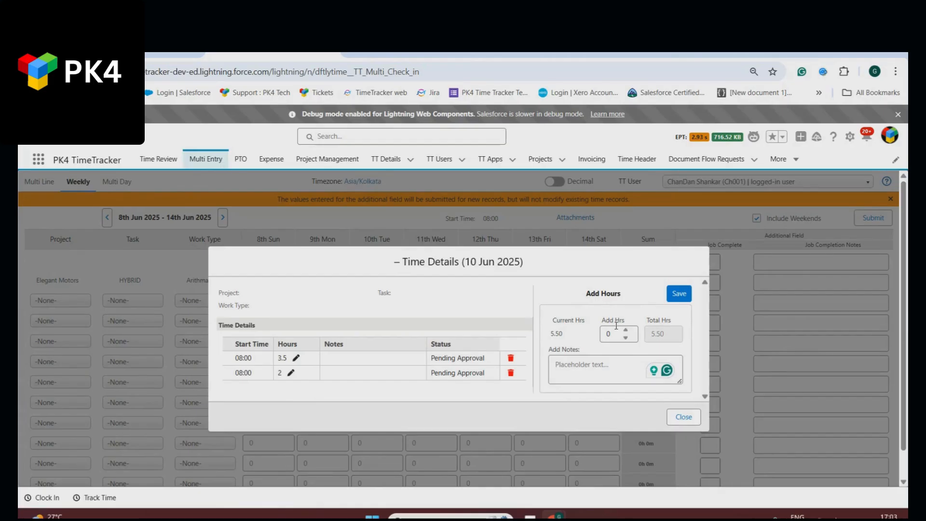
pyautogui.click(682, 418)
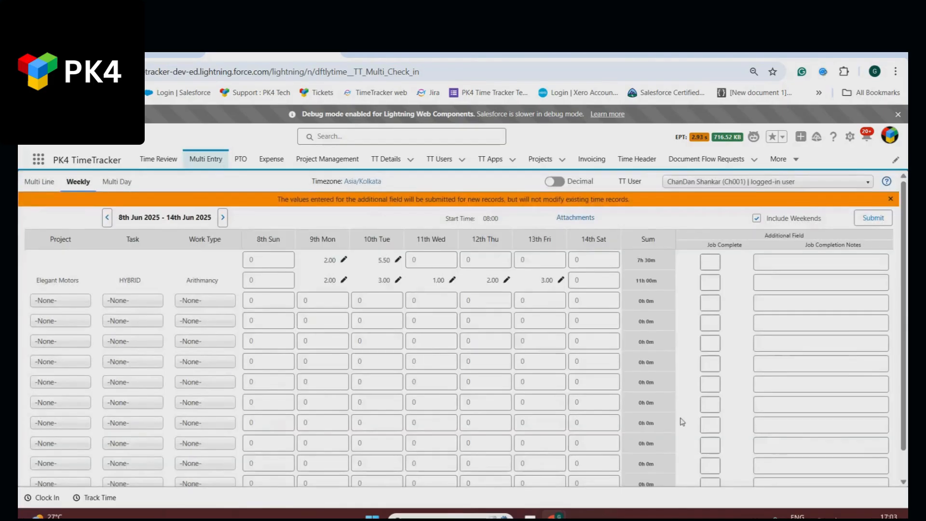